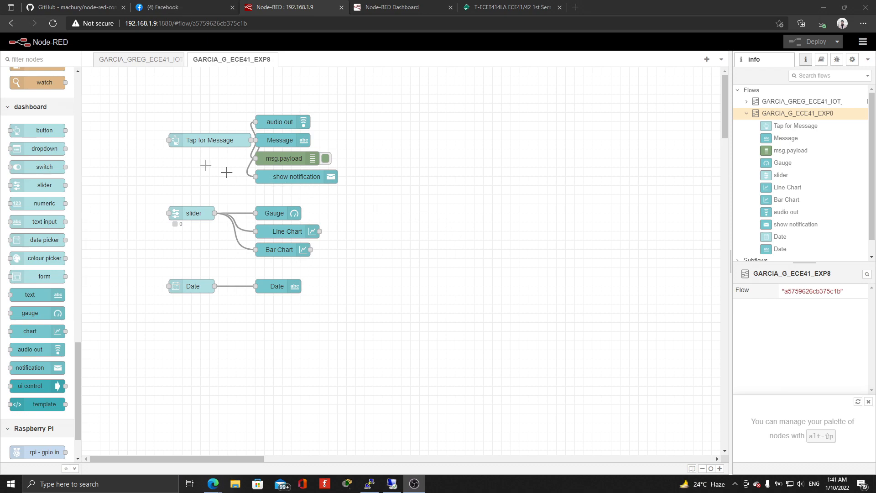
# - Review the properties of the Tap for Message button node and the msg.payload debug node
pyautogui.doubleClick(189, 141)
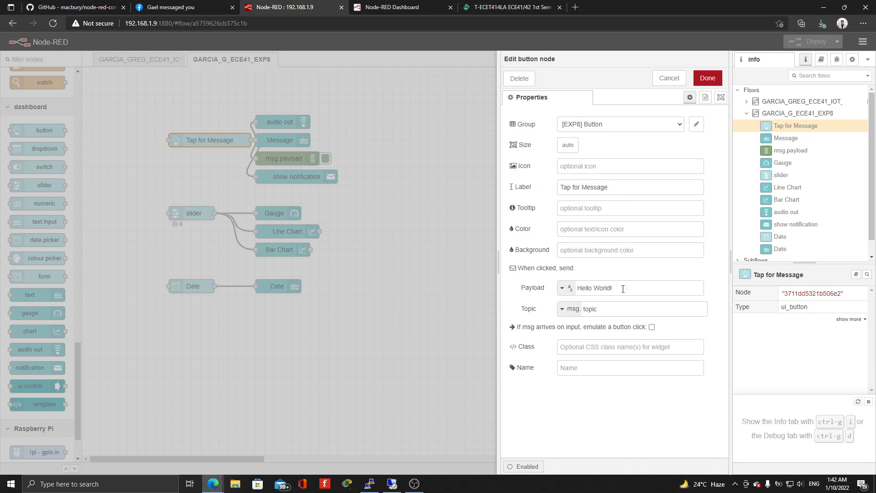
pyautogui.click(707, 78)
pyautogui.click(291, 159)
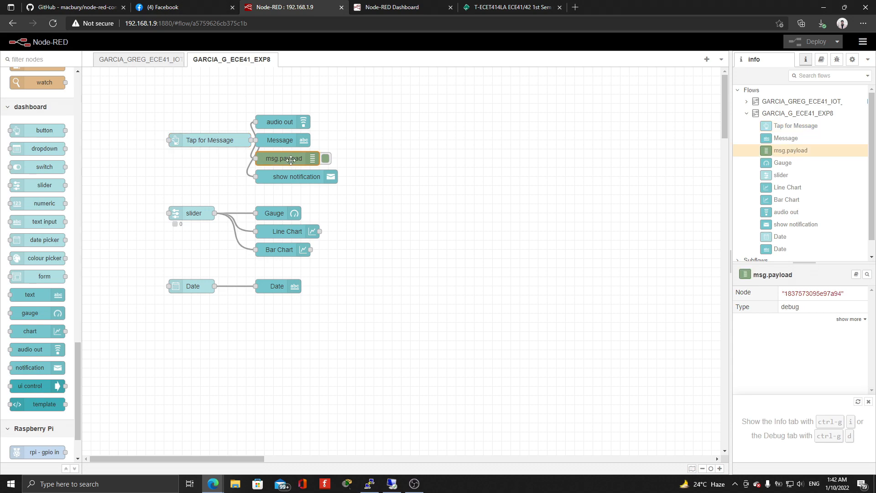
pyautogui.doubleClick(291, 159)
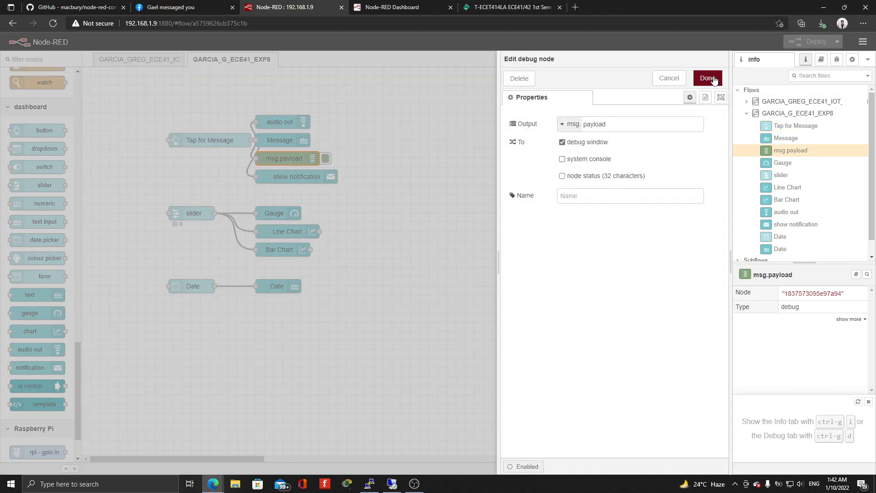
pyautogui.click(708, 78)
# - Review the properties of the Message text node and the audio out node
pyautogui.click(280, 140)
pyautogui.doubleClick(280, 140)
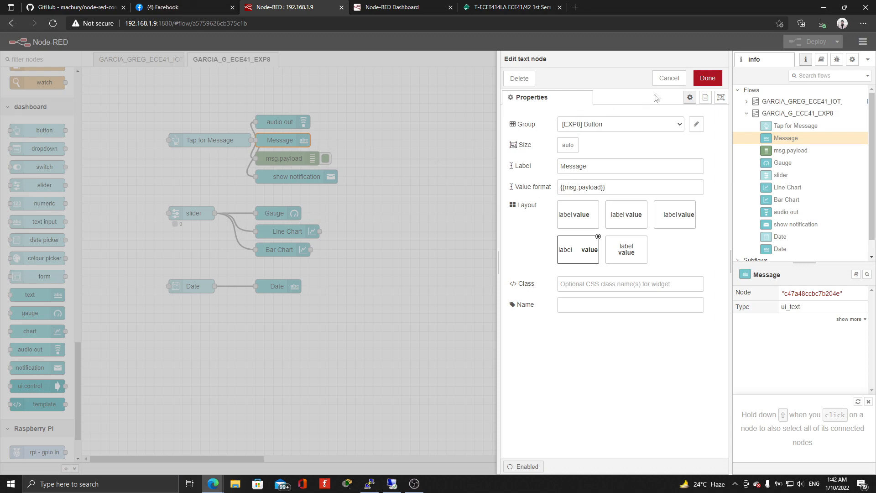
pyautogui.click(708, 78)
pyautogui.click(268, 119)
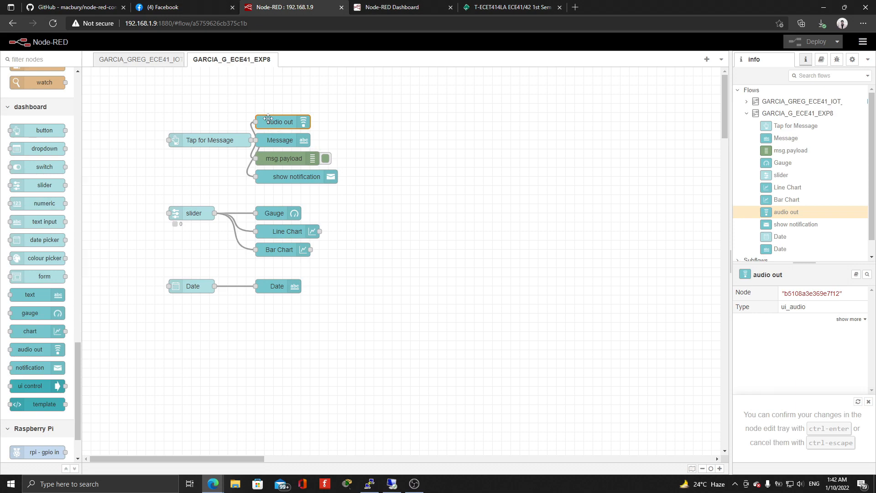
pyautogui.doubleClick(271, 122)
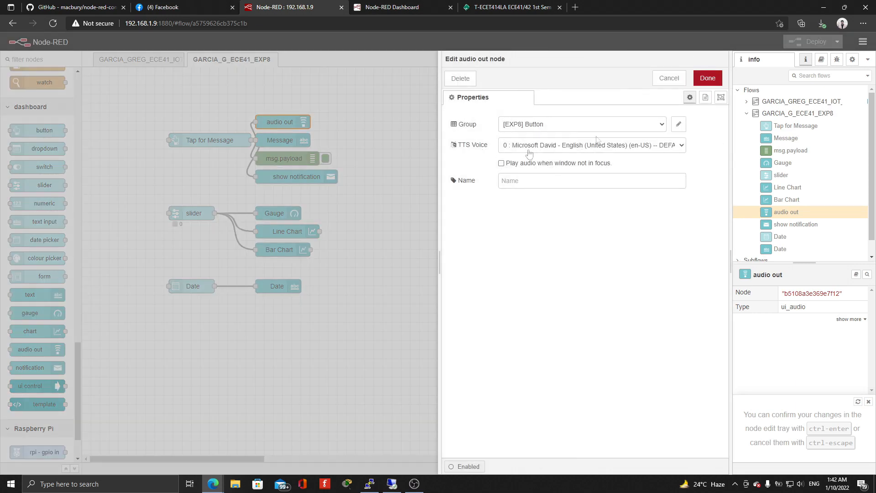
pyautogui.click(708, 78)
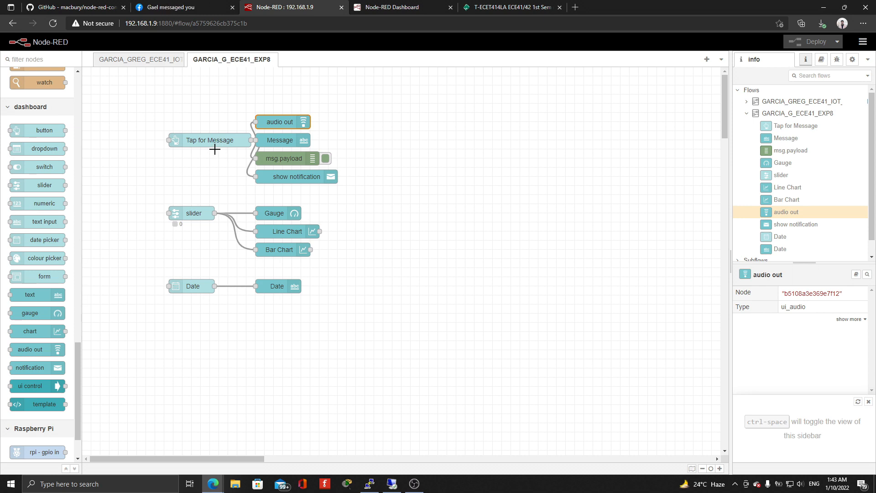
# - Review the show notification node's properties and the available layout options
pyautogui.click(351, 201)
pyautogui.doubleClick(296, 177)
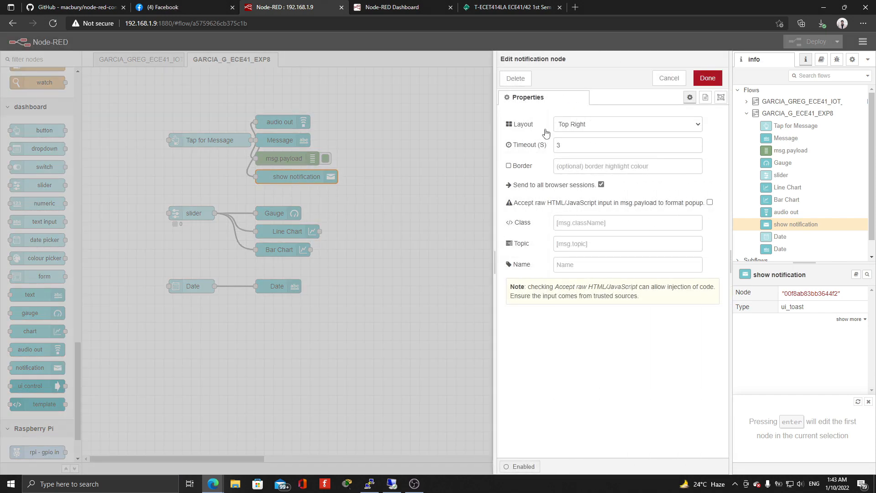
pyautogui.click(583, 124)
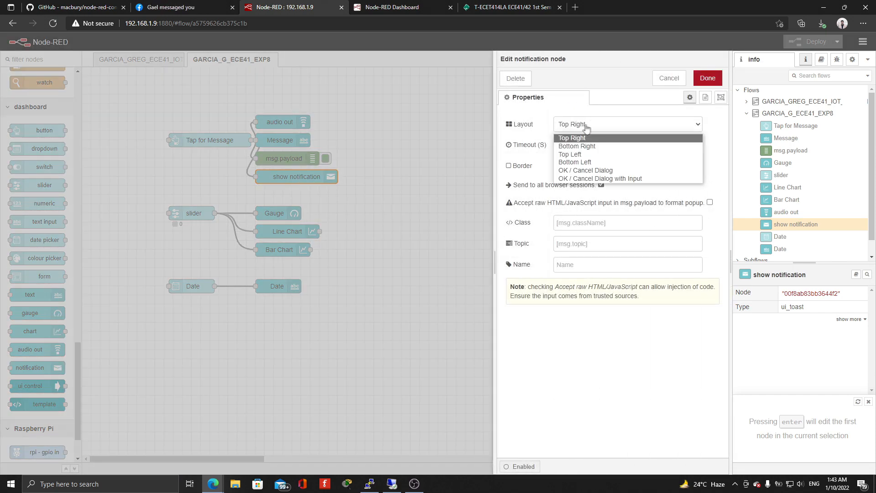
pyautogui.click(579, 109)
pyautogui.click(601, 124)
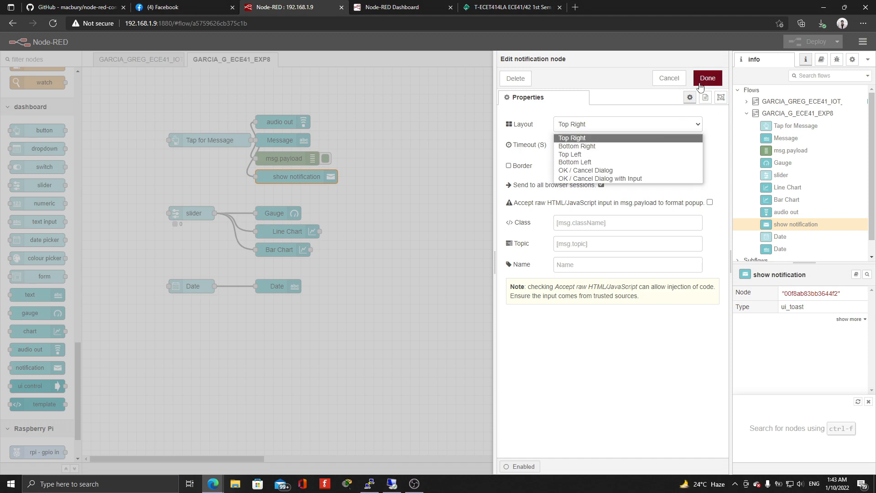
pyautogui.click(702, 82)
pyautogui.click(396, 236)
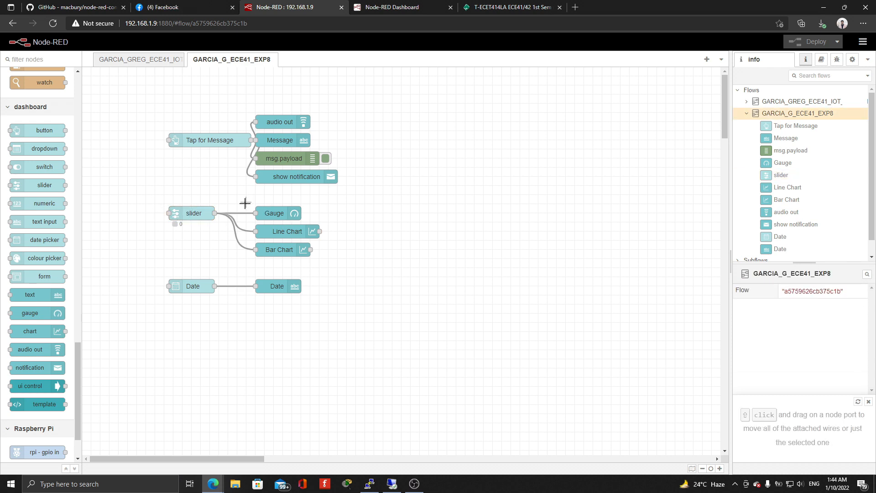
# - Inspect the slider node's properties and those of the connected Gauge node
pyautogui.click(194, 214)
pyautogui.doubleClick(194, 214)
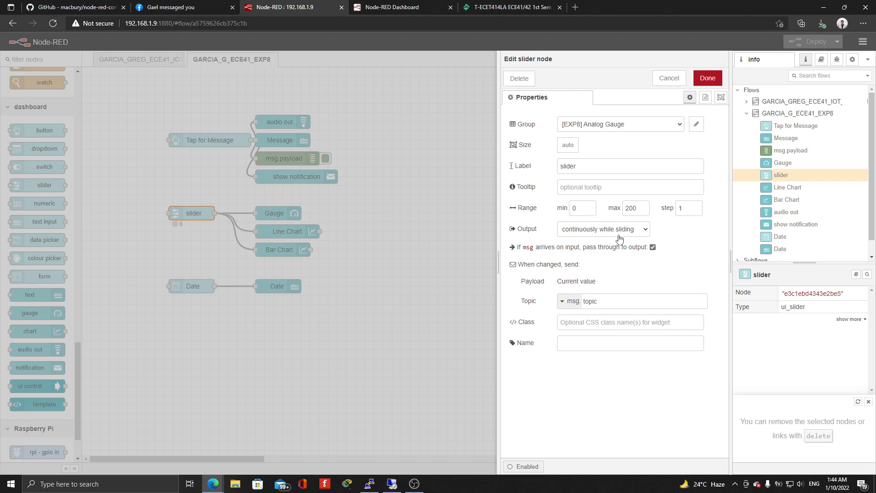
pyautogui.click(707, 79)
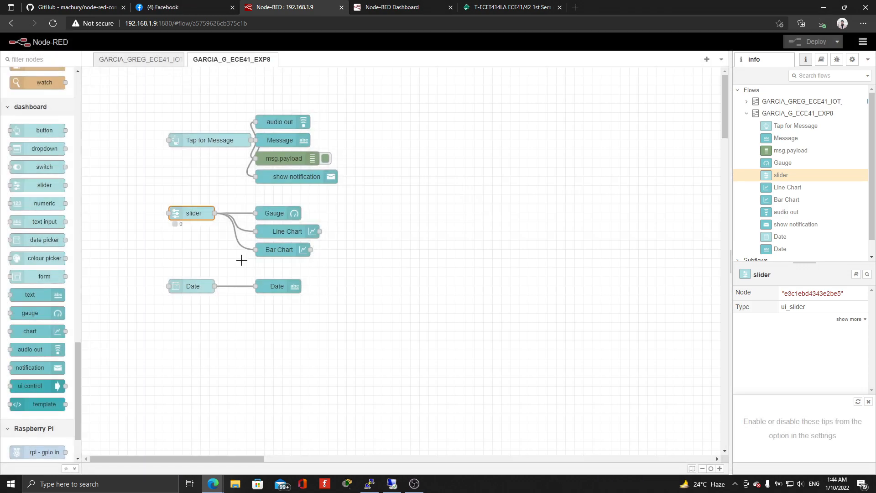
pyautogui.click(275, 214)
pyautogui.doubleClick(275, 214)
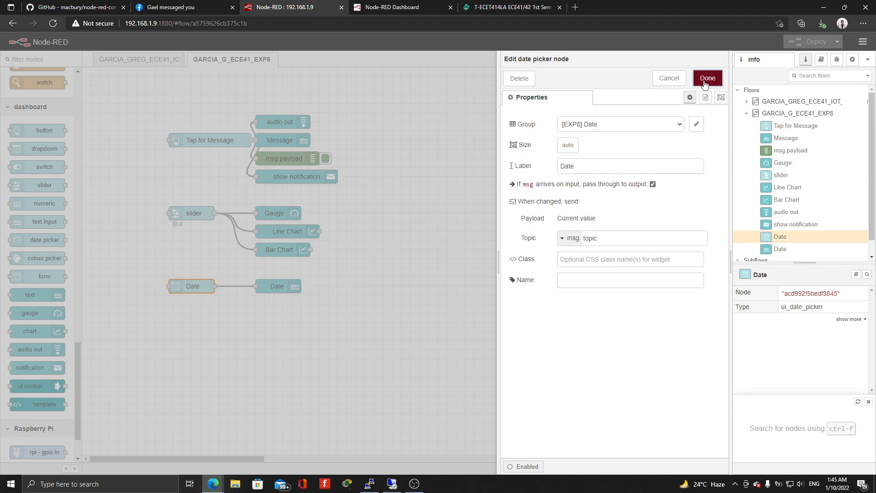
# - Inspect the properties of the Date date picker node
pyautogui.click(708, 78)
pyautogui.doubleClick(204, 287)
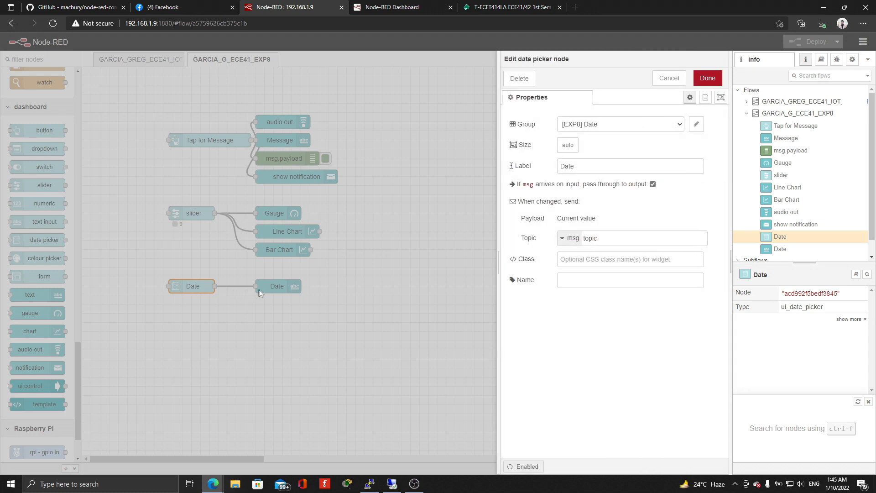
pyautogui.click(707, 82)
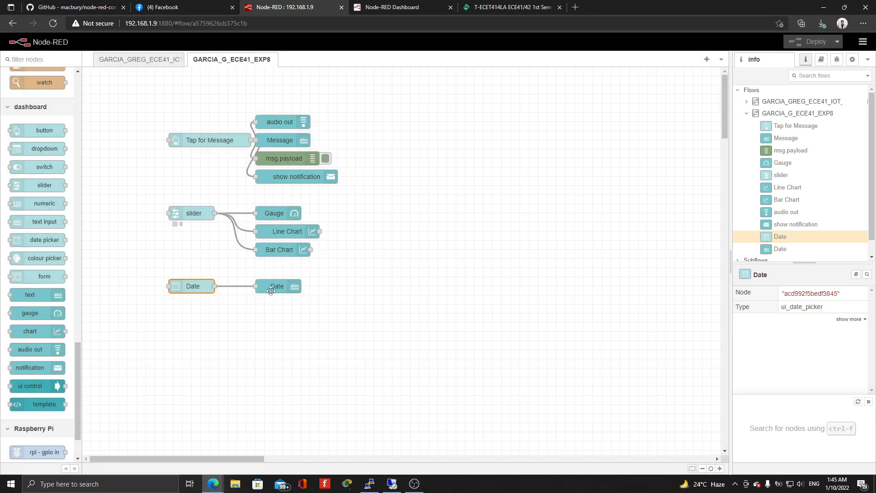
# - Try alternative label and value layouts in the Date text node, finishing on the original left-aligned layout
pyautogui.doubleClick(271, 288)
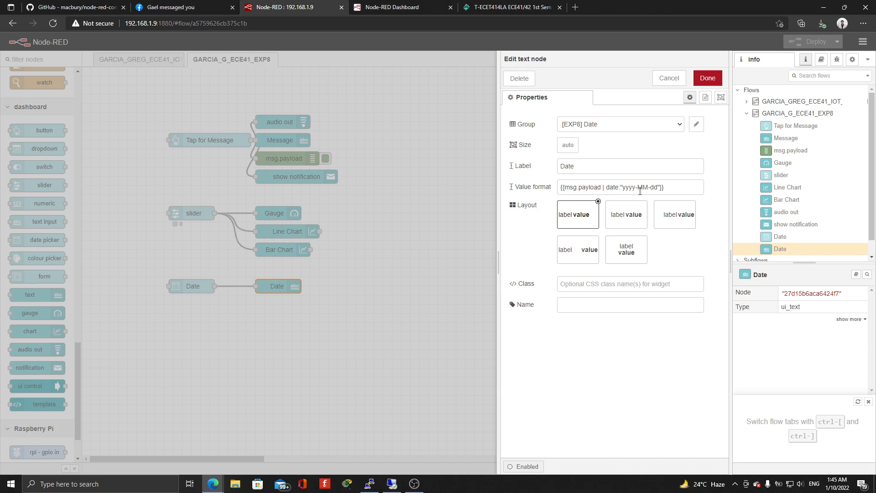
pyautogui.click(626, 215)
pyautogui.click(626, 250)
pyautogui.click(576, 250)
pyautogui.click(586, 219)
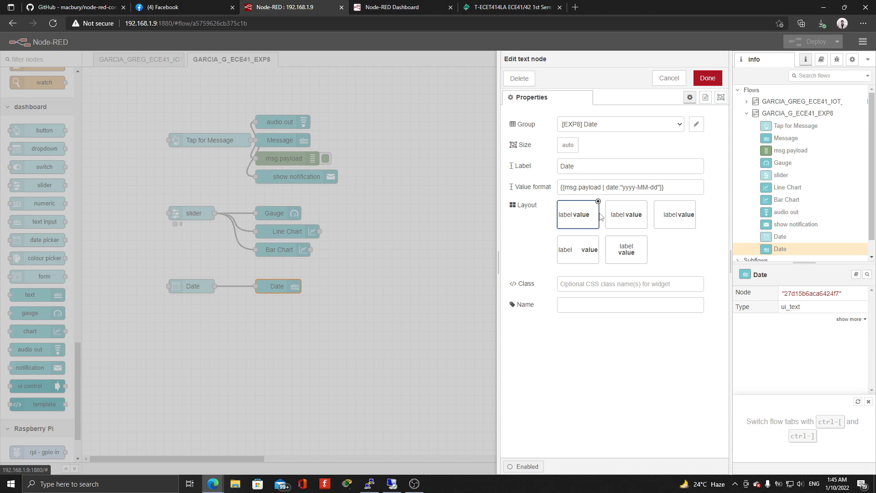
pyautogui.click(707, 79)
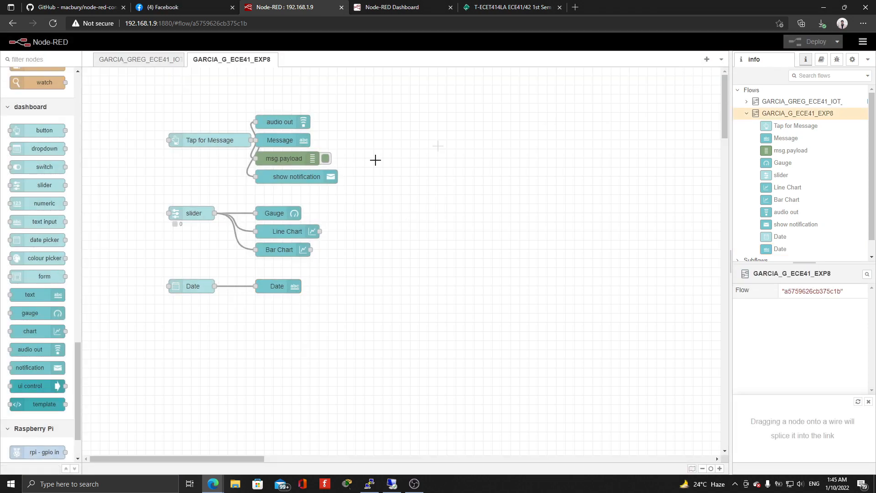
# - Change the step value in the slider node's range and deploy the flow
pyautogui.doubleClick(201, 217)
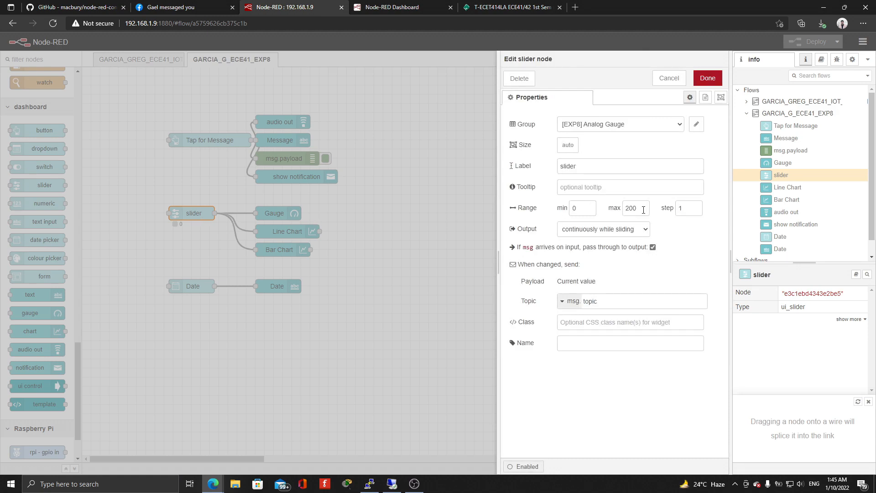
pyautogui.click(695, 210)
pyautogui.click(707, 78)
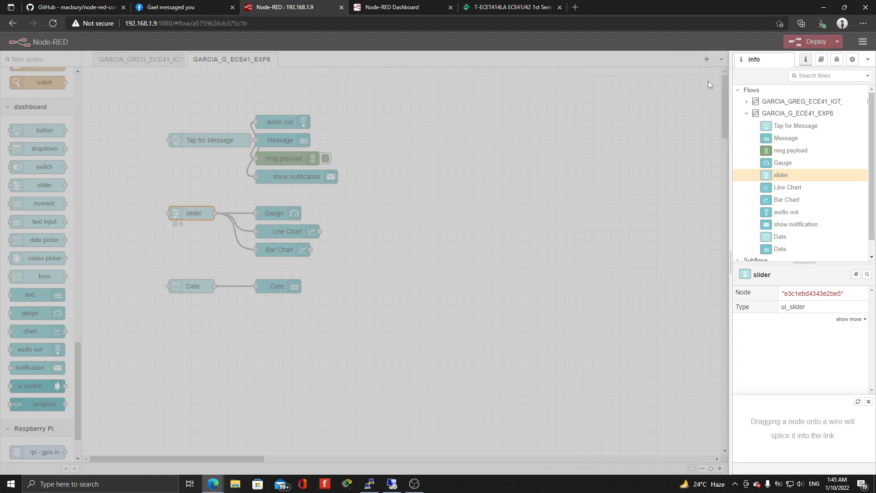
pyautogui.click(796, 44)
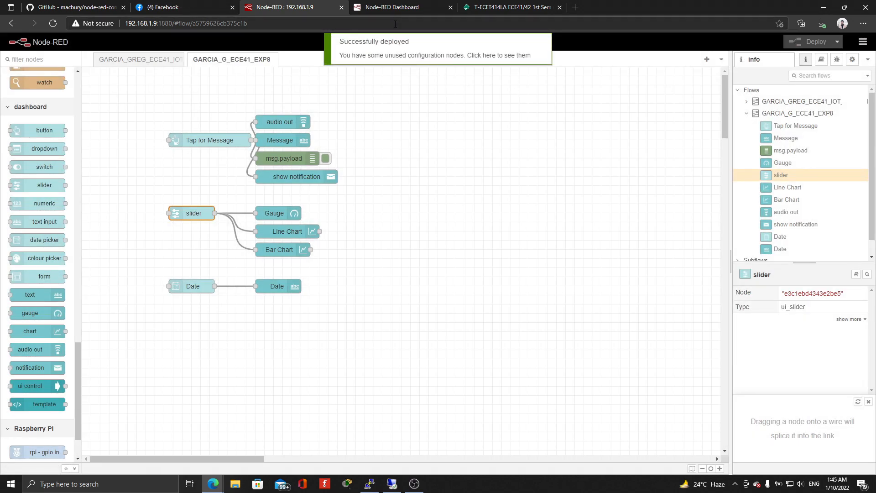
# - Open the EXP8 page of the Node-RED dashboard and raise the Analog Gauge slider to 196
pyautogui.click(395, 7)
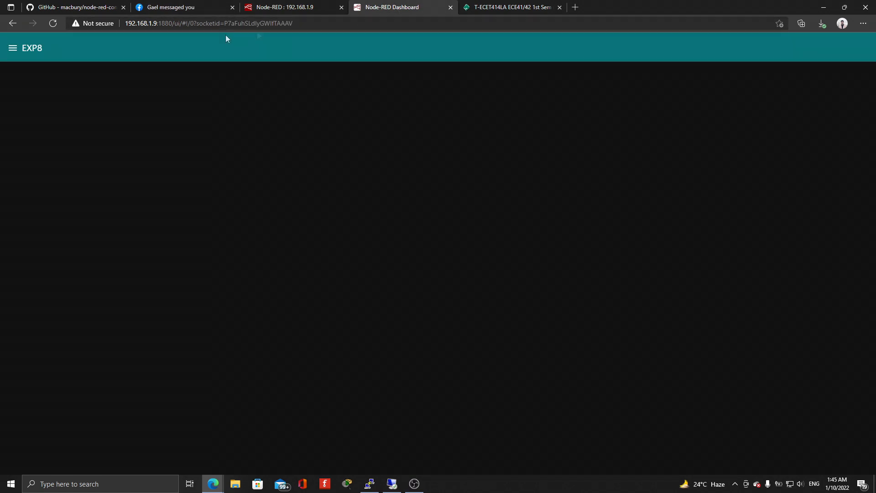
pyautogui.click(13, 49)
pyautogui.click(24, 96)
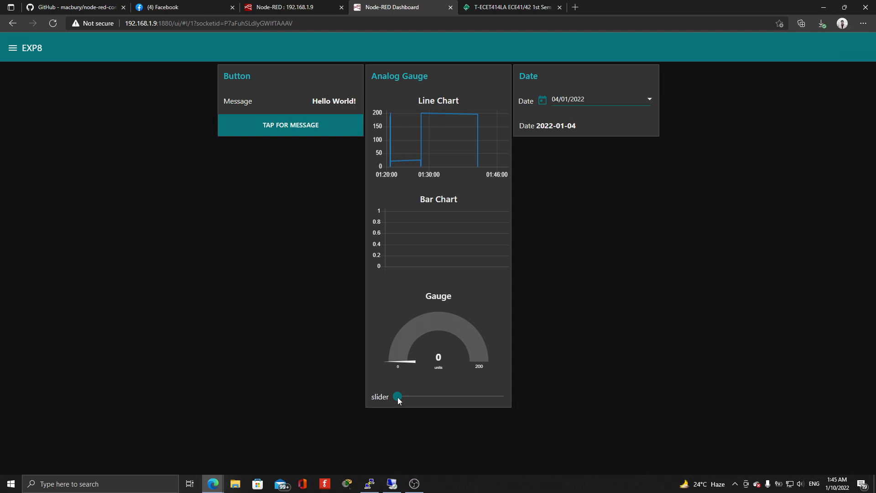
pyautogui.moveTo(399, 397); pyautogui.dragTo(613, 138)
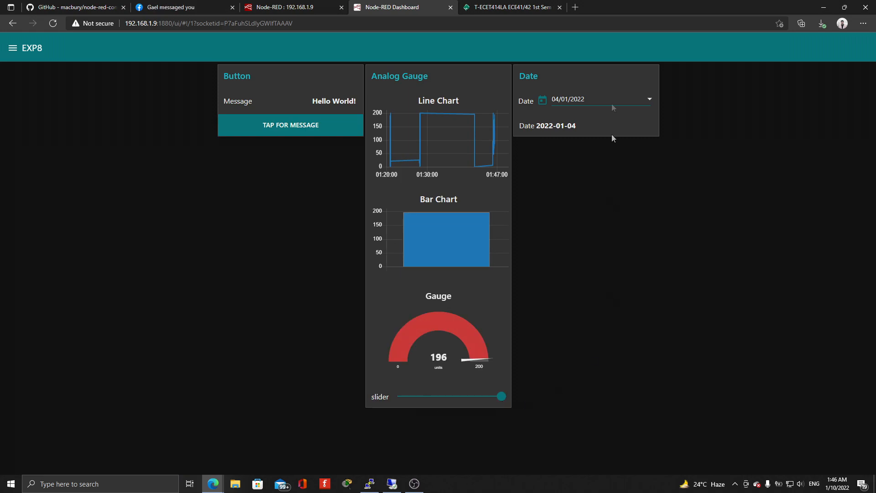
# - Test the dashboard's date picker by choosing 9 January 2022, 13 January 2022 and 6 February 2023 in turn
pyautogui.click(641, 103)
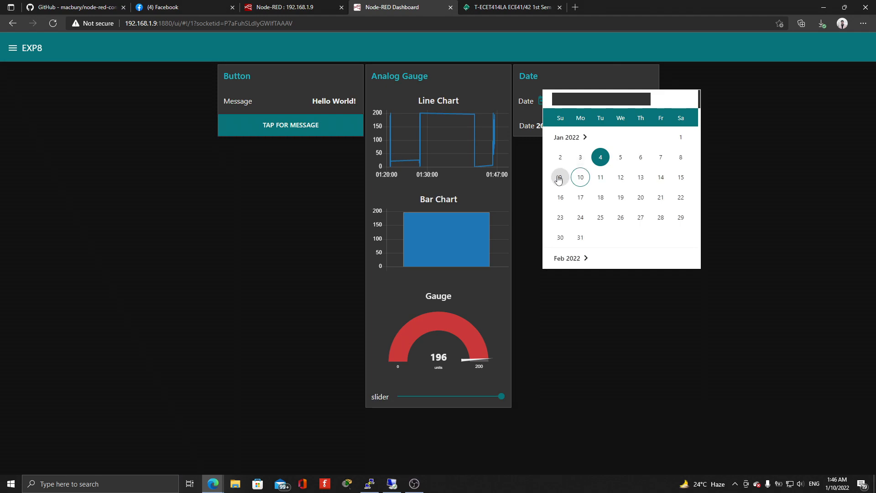
pyautogui.click(560, 179)
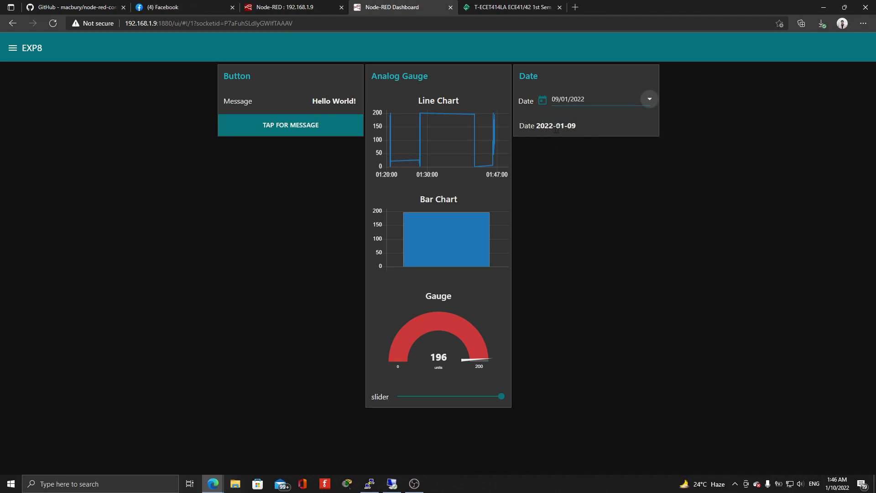
pyautogui.click(649, 100)
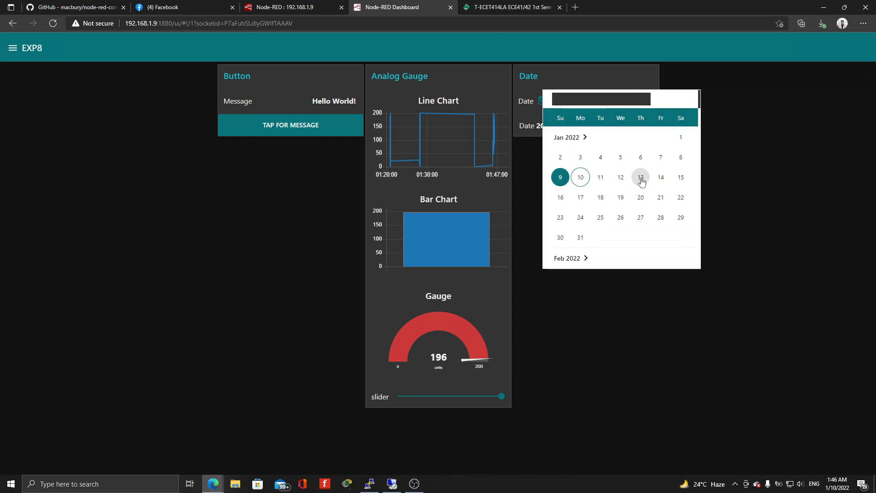
pyautogui.click(641, 177)
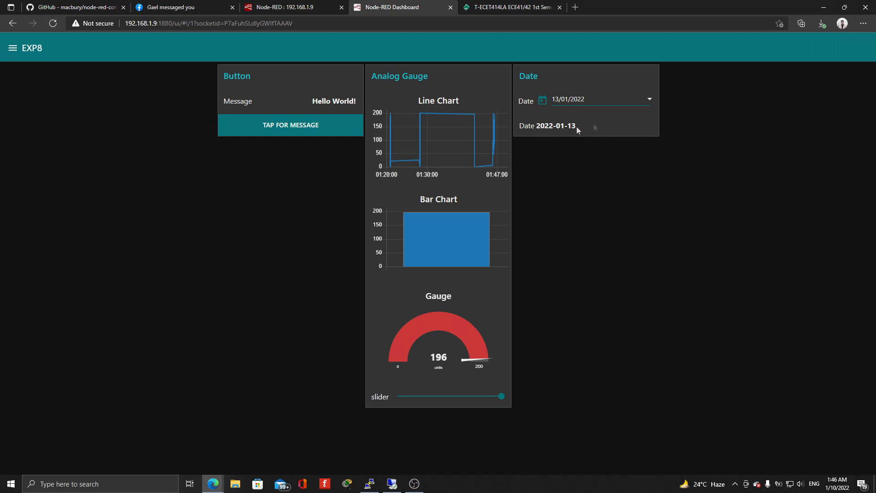
pyautogui.click(646, 101)
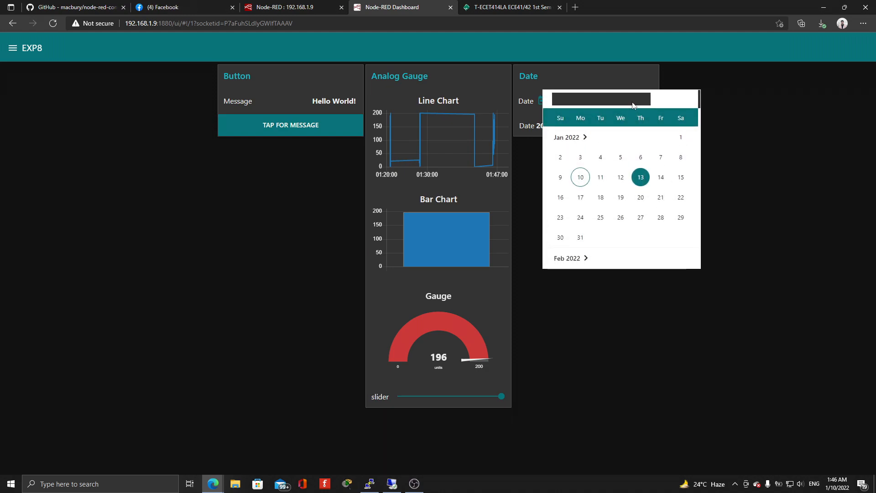
pyautogui.click(574, 256)
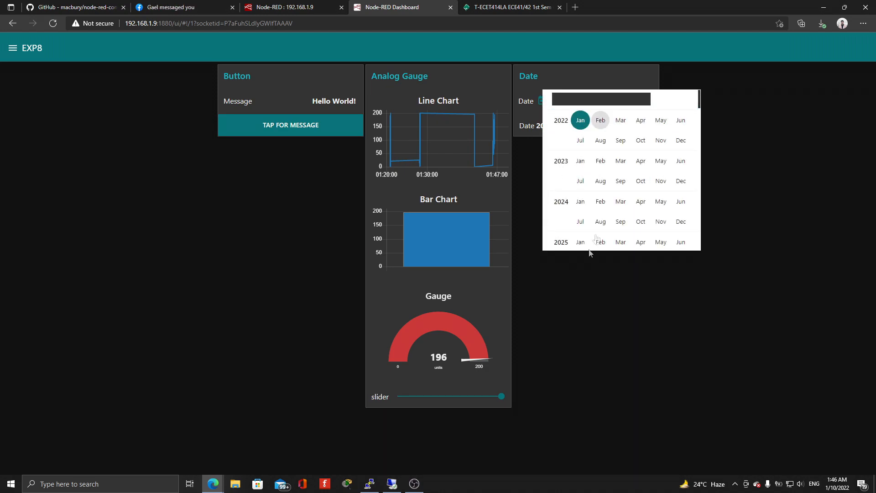
pyautogui.click(601, 162)
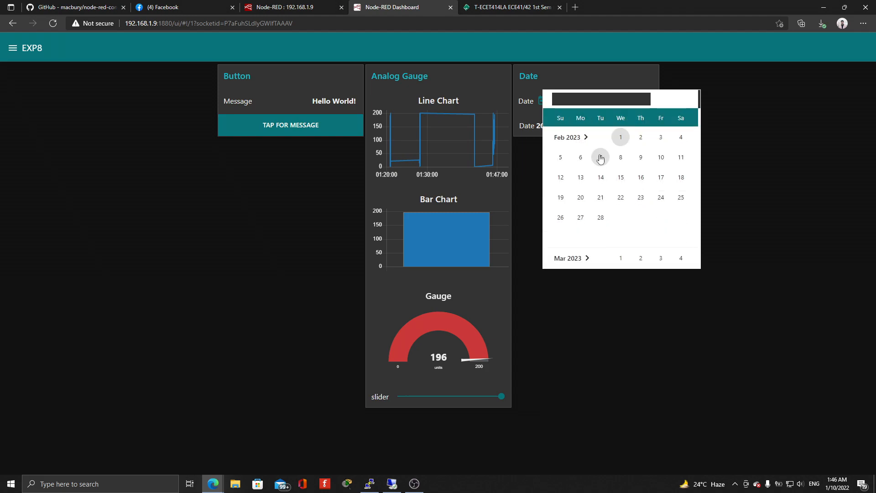
pyautogui.click(581, 165)
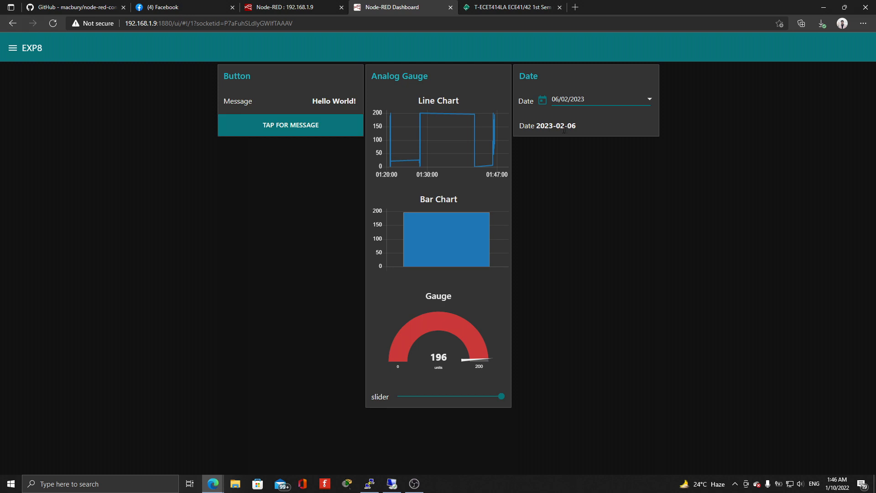
pyautogui.click(617, 222)
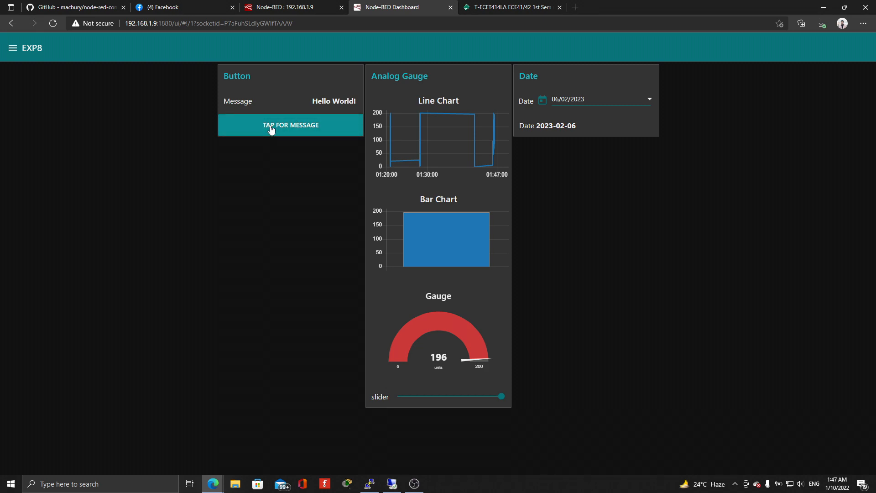
# - Trigger the Tap for Message button repeatedly to test its Hello World! message
pyautogui.click(271, 130)
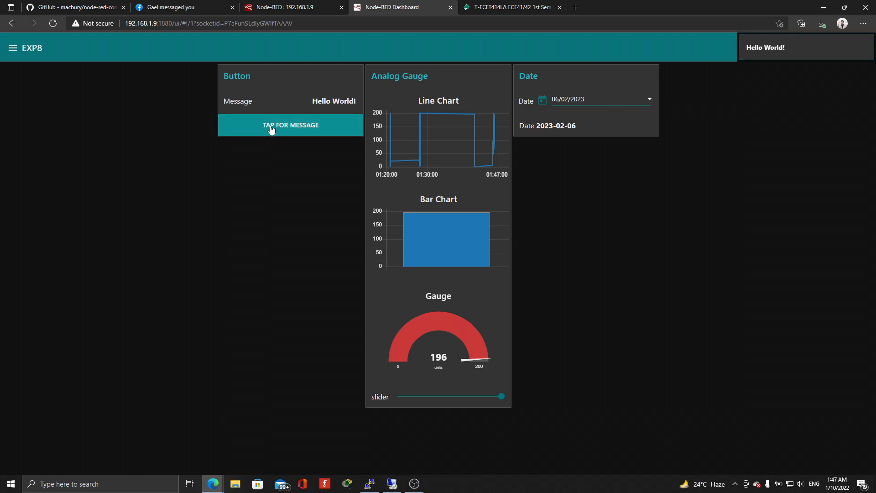
pyautogui.click(271, 130)
pyautogui.click(271, 130)
pyautogui.click(282, 122)
pyautogui.click(283, 131)
pyautogui.click(284, 133)
pyautogui.click(288, 137)
pyautogui.click(287, 137)
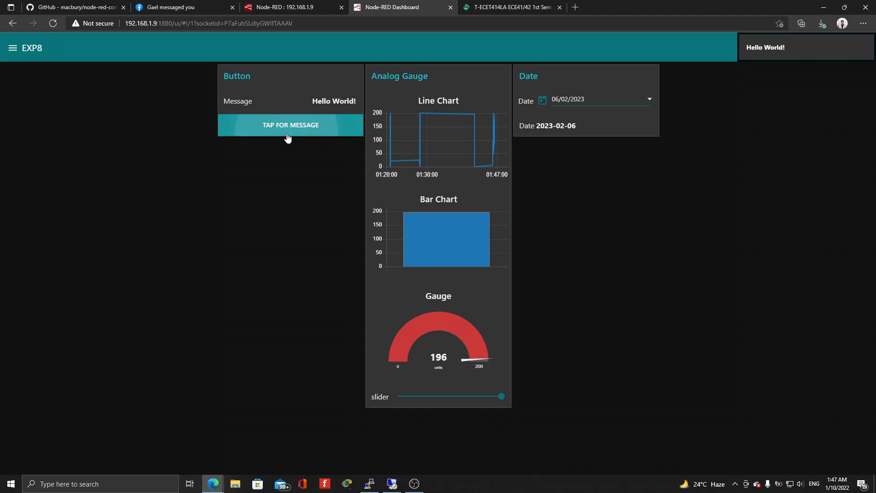
# - Lower the Analog Gauge slider to 138
pyautogui.moveTo(501, 397); pyautogui.dragTo(472, 396)
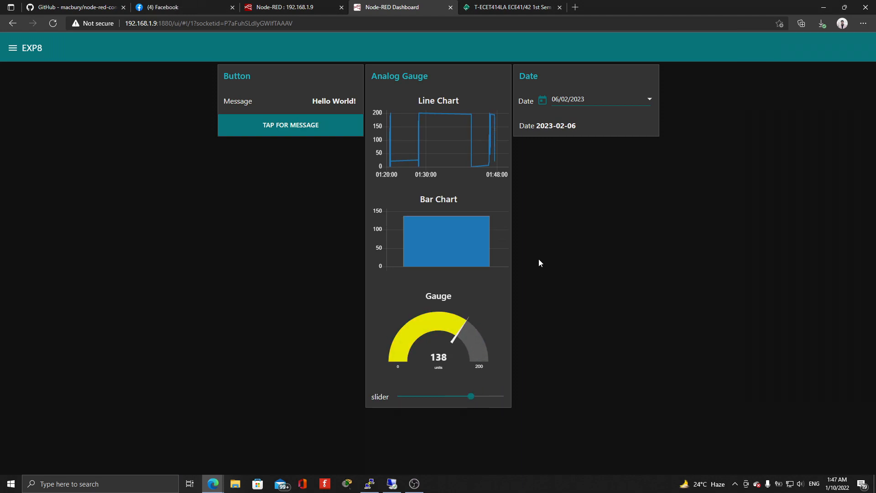